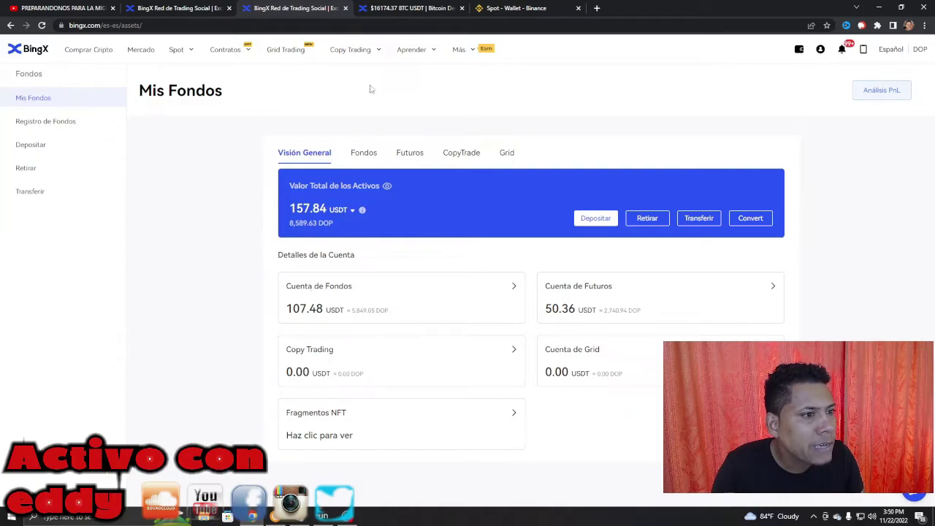
Switch to the BTC/USDT futures page and compress the chart's price scale so all candles fit.
click(403, 9)
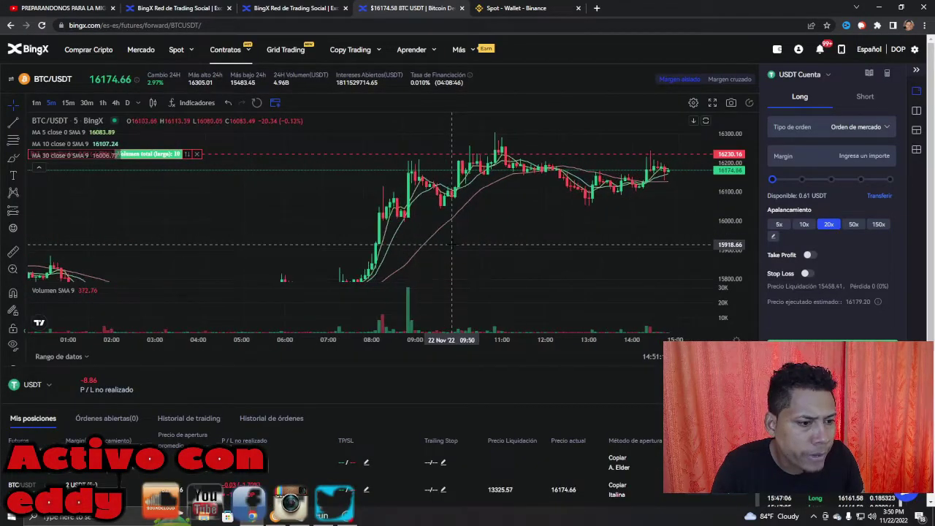
scroll(451, 245, up, 5)
scroll(451, 244, down, 5)
drag(726, 221, 725, 252)
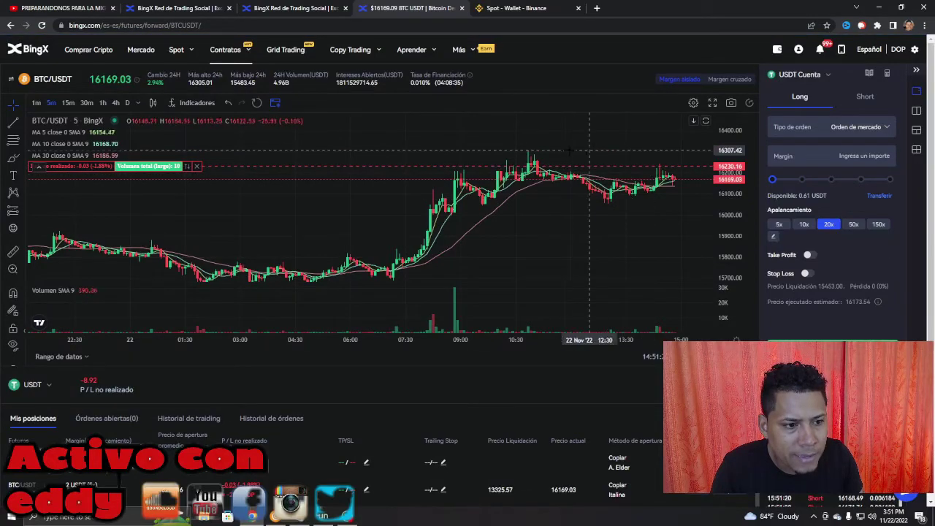
scroll(603, 188, up, 2)
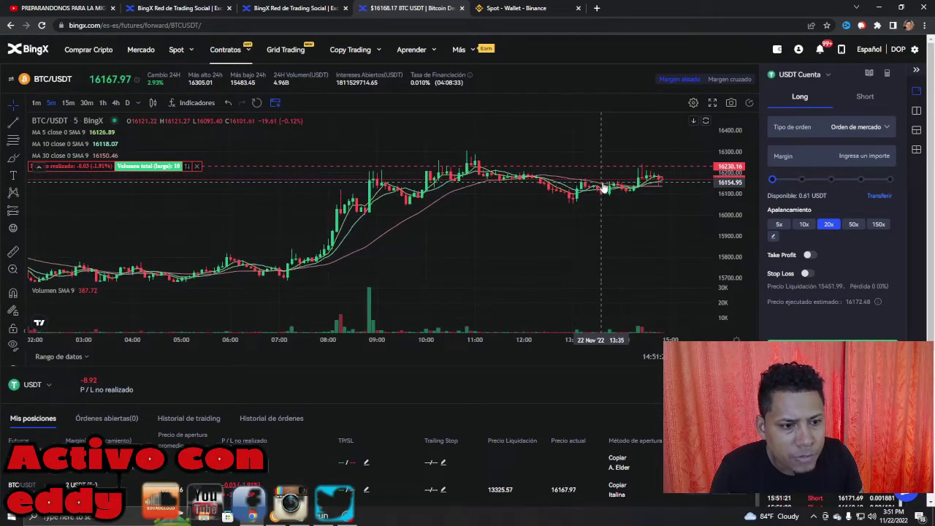
scroll(603, 188, down, 3)
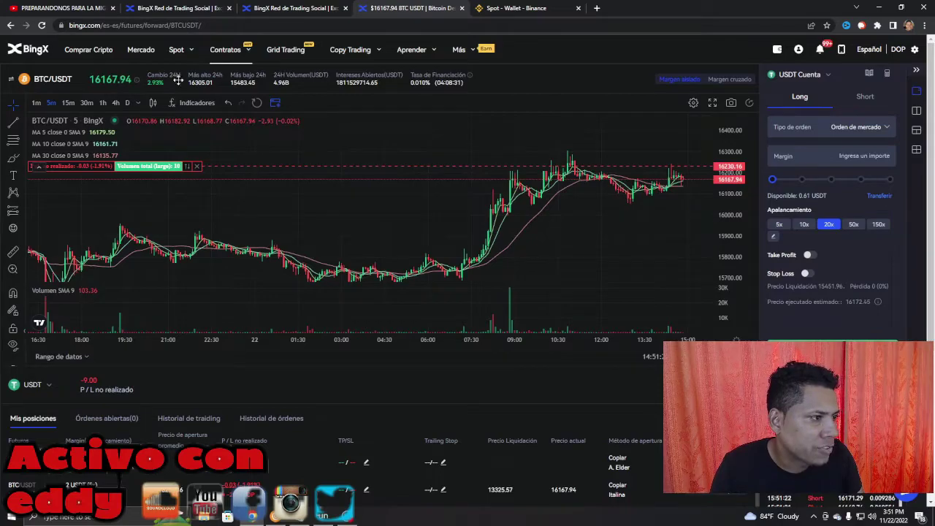
scroll(597, 210, down, 2)
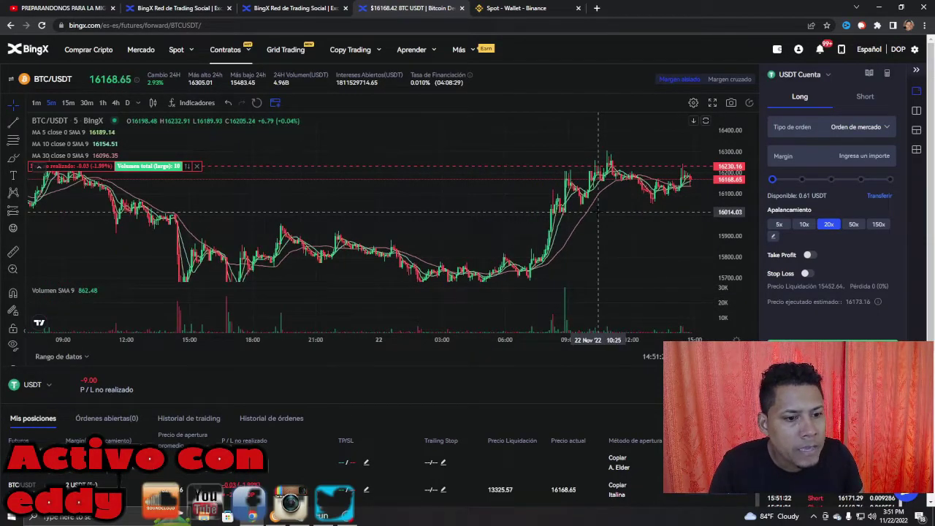
scroll(598, 212, up, 4)
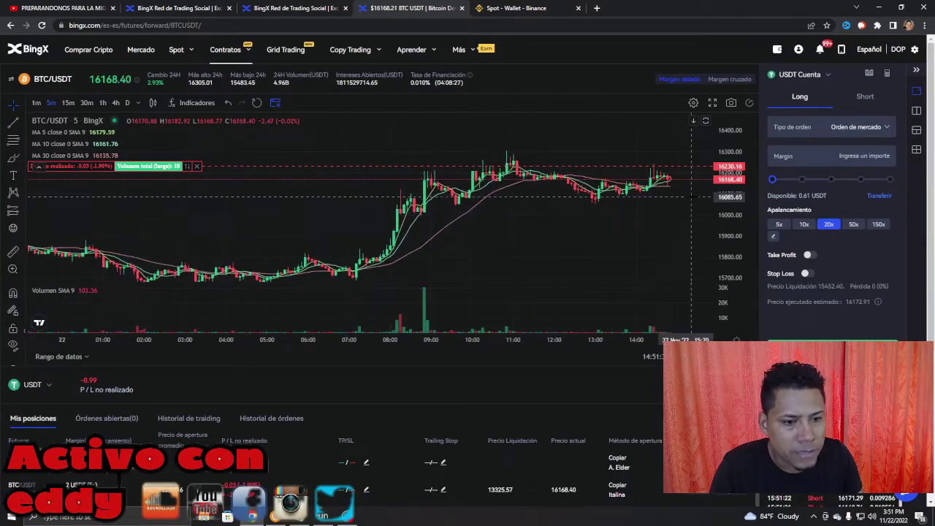
scroll(616, 185, up, 2)
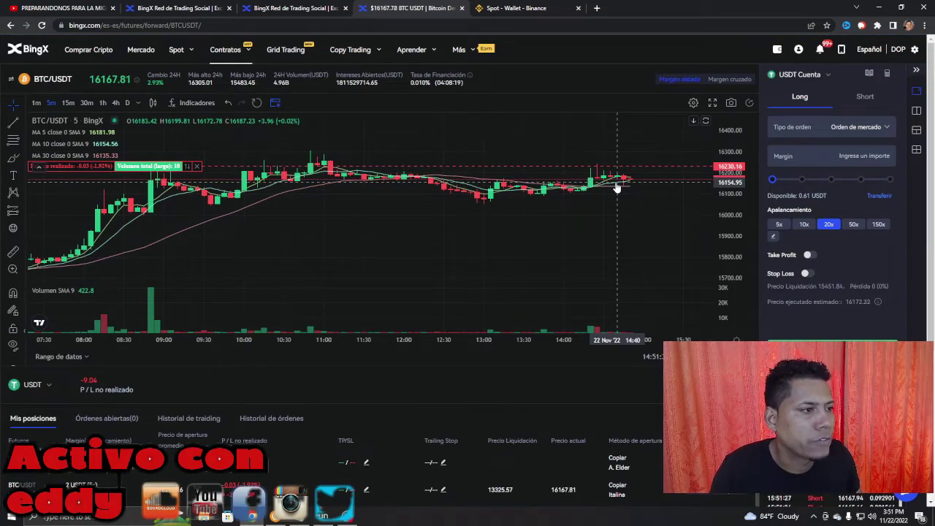
Bring up the funding account's asset list on the BingX Mis Fondos page.
click(179, 8)
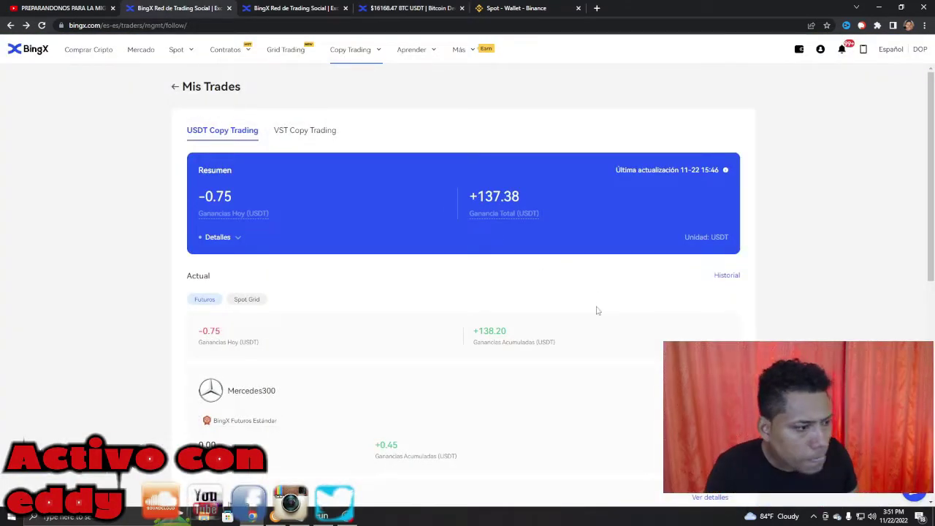
scroll(318, 240, down, 1)
scroll(319, 239, down, 1)
scroll(317, 236, up, 2)
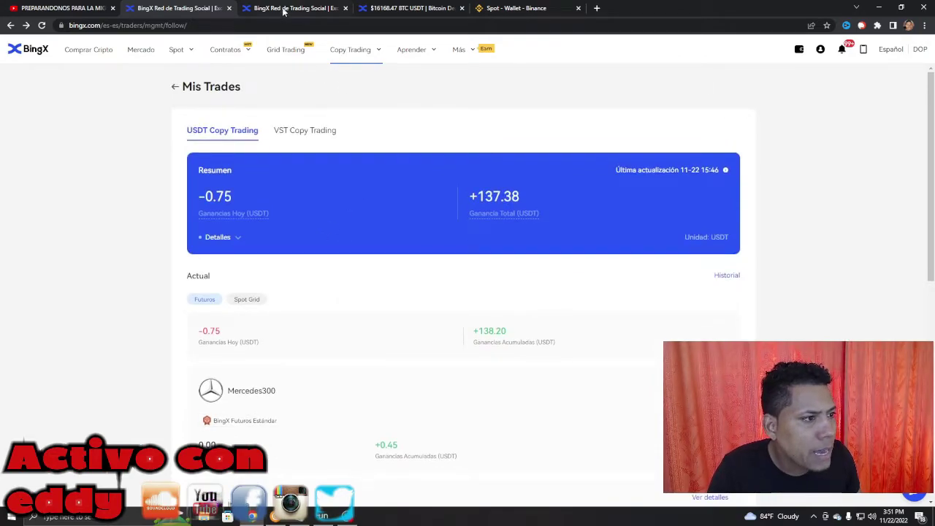
click(286, 8)
click(346, 293)
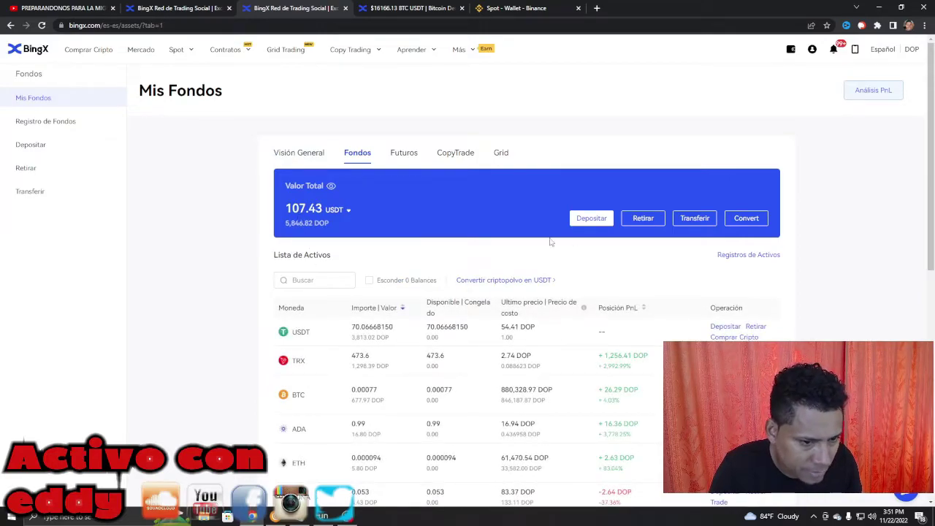
Glance over the USDT withdrawal form, then return to the funding asset list.
click(642, 219)
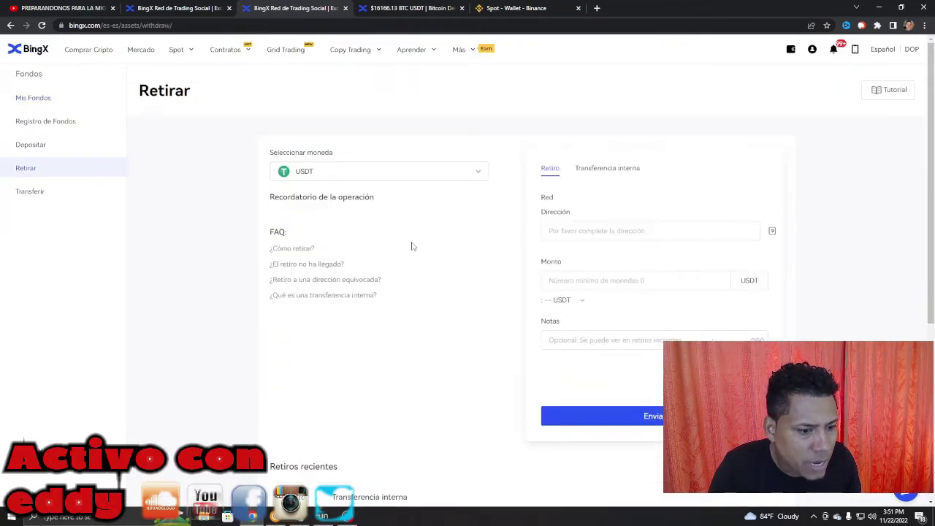
scroll(436, 255, down, 1)
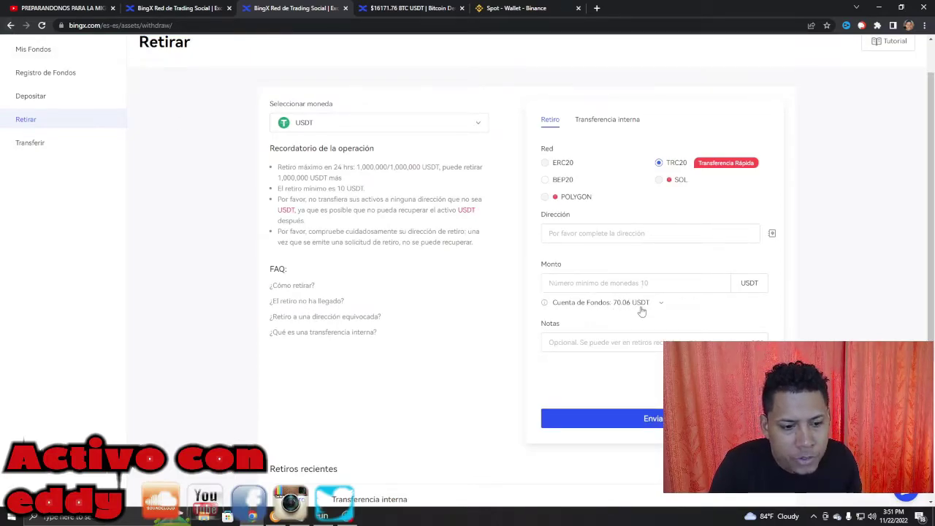
click(9, 26)
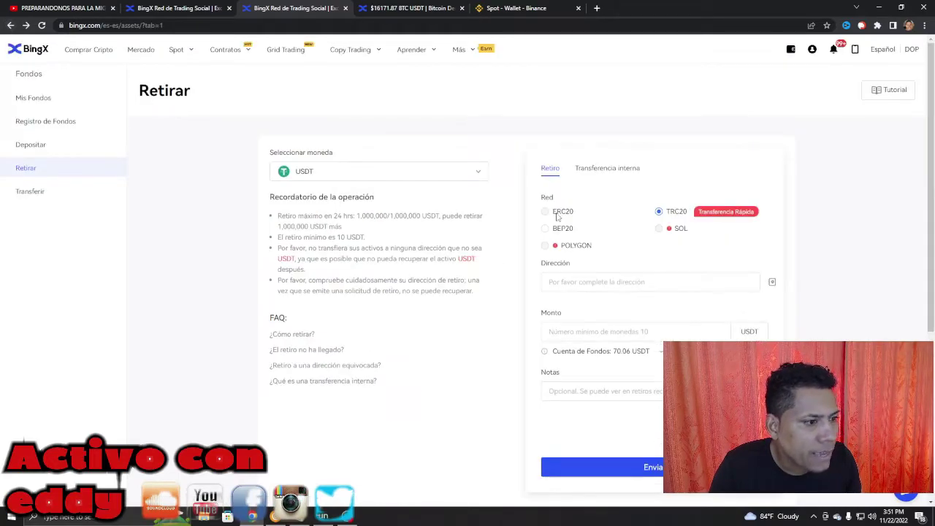
Scroll through the small holdings and open the 'Convertir criptopolvo en USDT' page.
scroll(235, 151, down, 2)
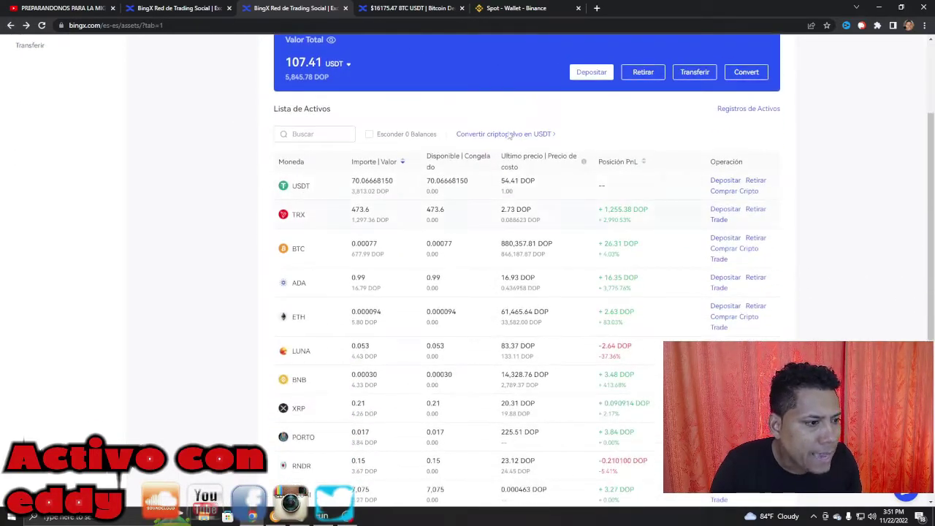
scroll(480, 123, up, 2)
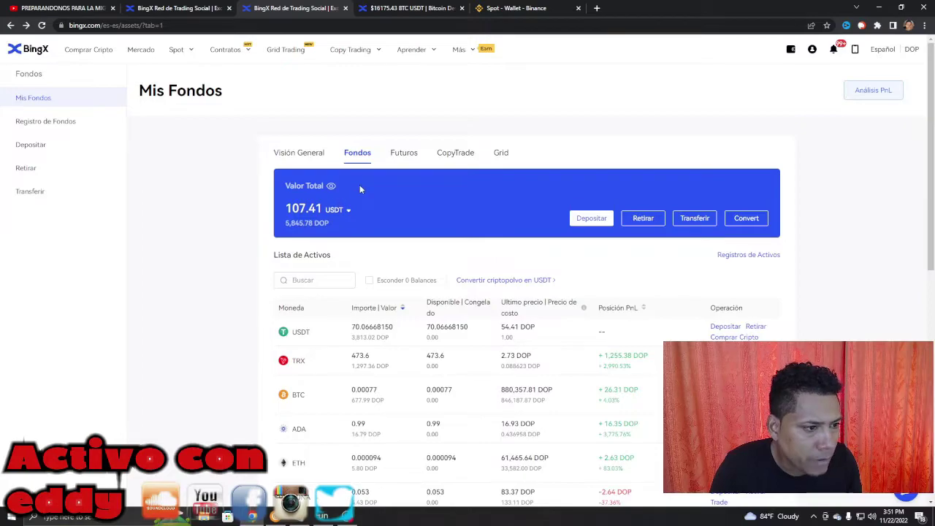
scroll(358, 190, down, 2)
scroll(411, 254, down, 3)
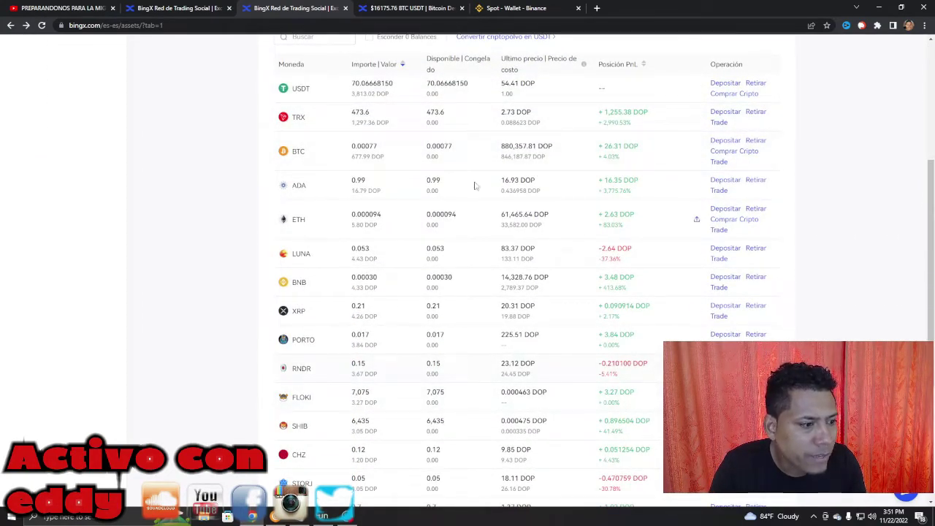
scroll(406, 249, up, 5)
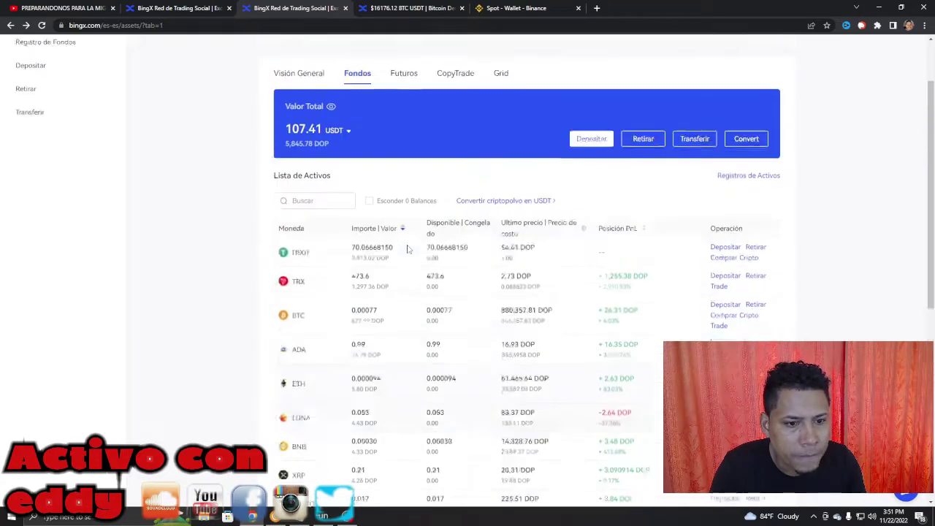
scroll(407, 249, down, 1)
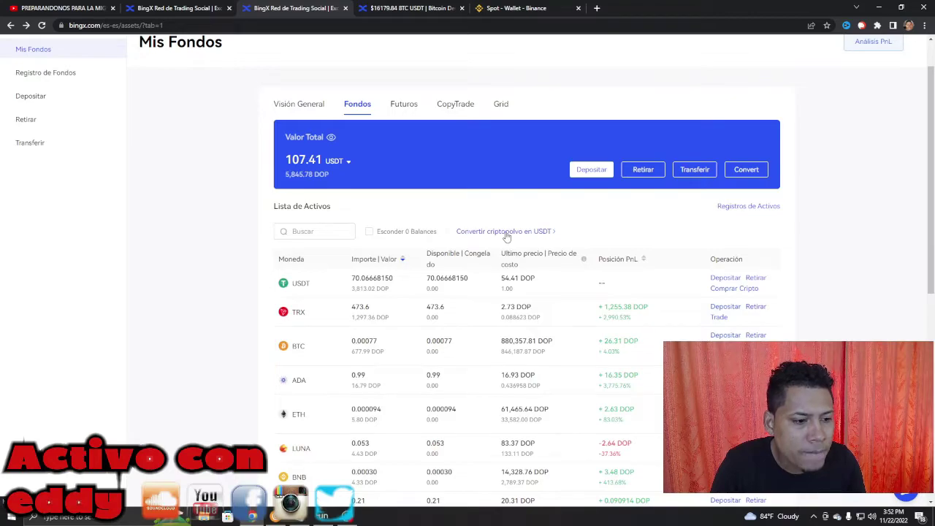
click(506, 233)
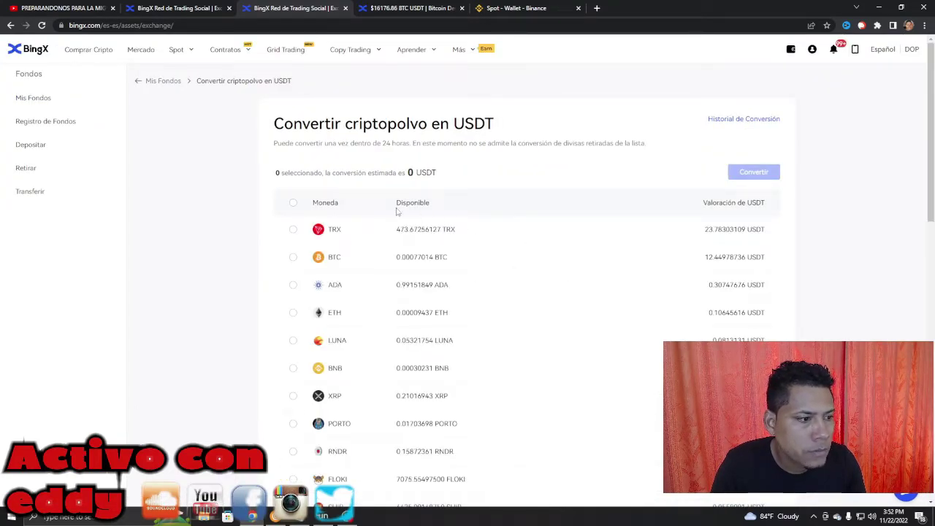
Select all 36 dust balances, confirm converting them into about 37.28 USDT, and return to funds.
click(292, 202)
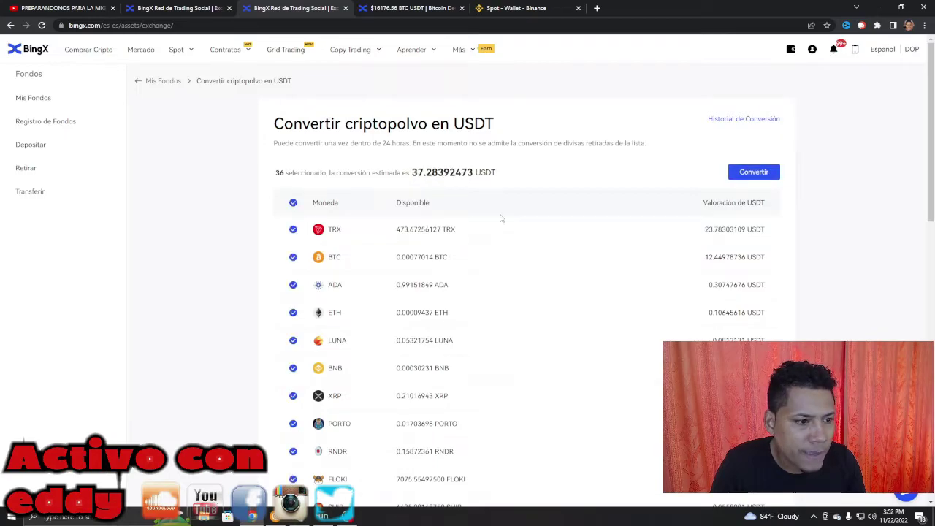
scroll(500, 217, down, 2)
scroll(468, 182, up, 1)
scroll(474, 208, down, 4)
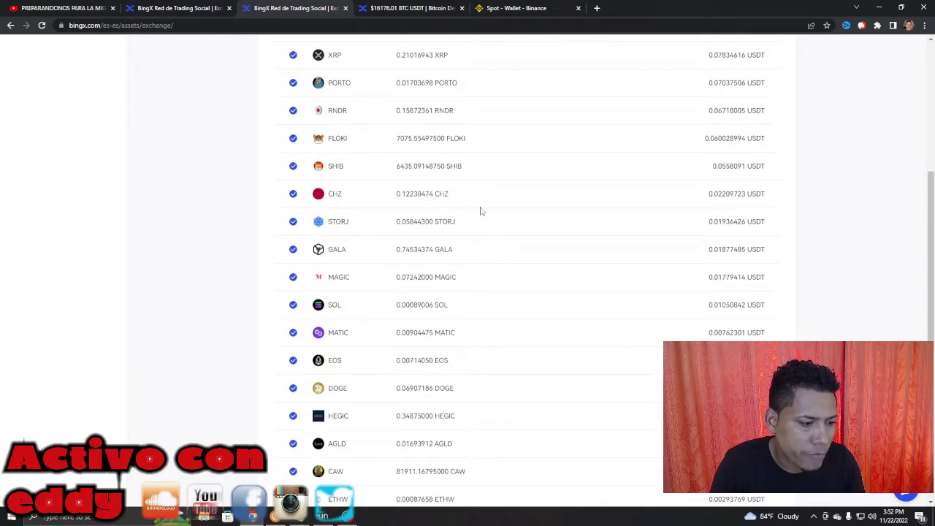
scroll(605, 215, up, 5)
click(739, 176)
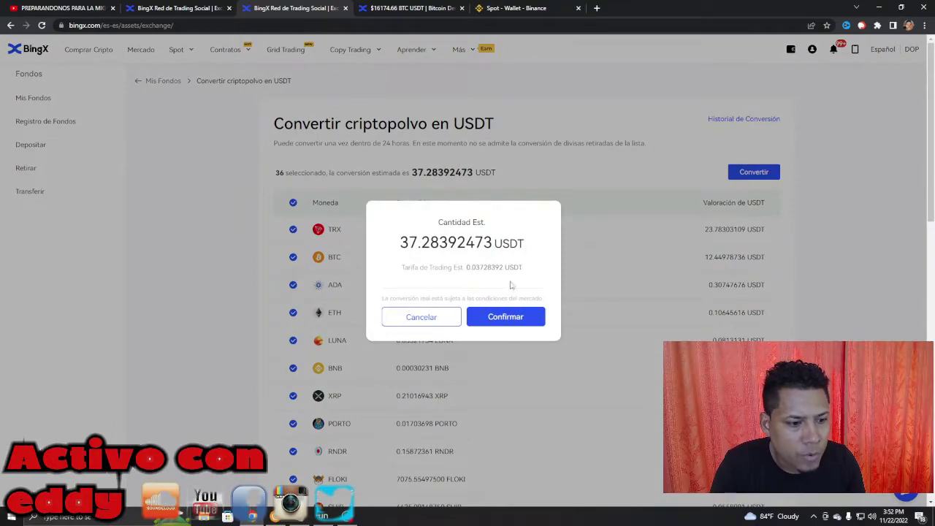
click(507, 320)
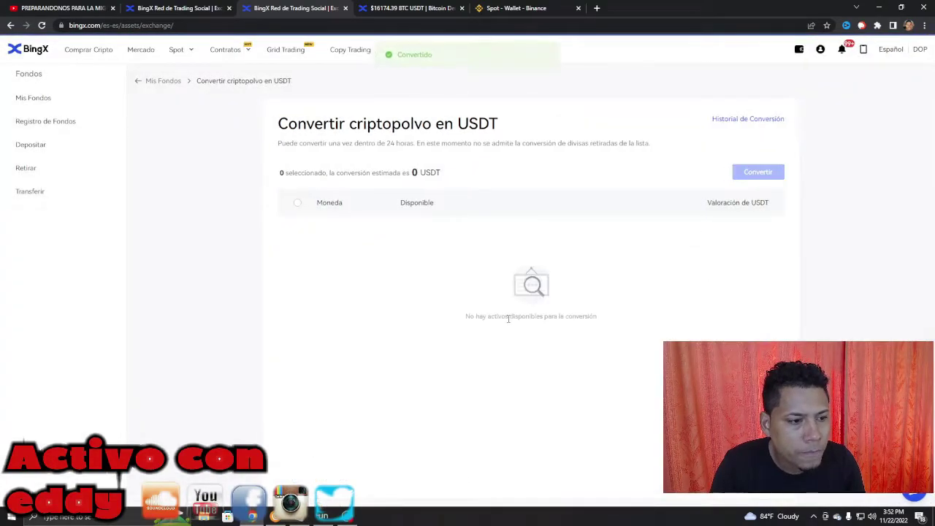
click(154, 81)
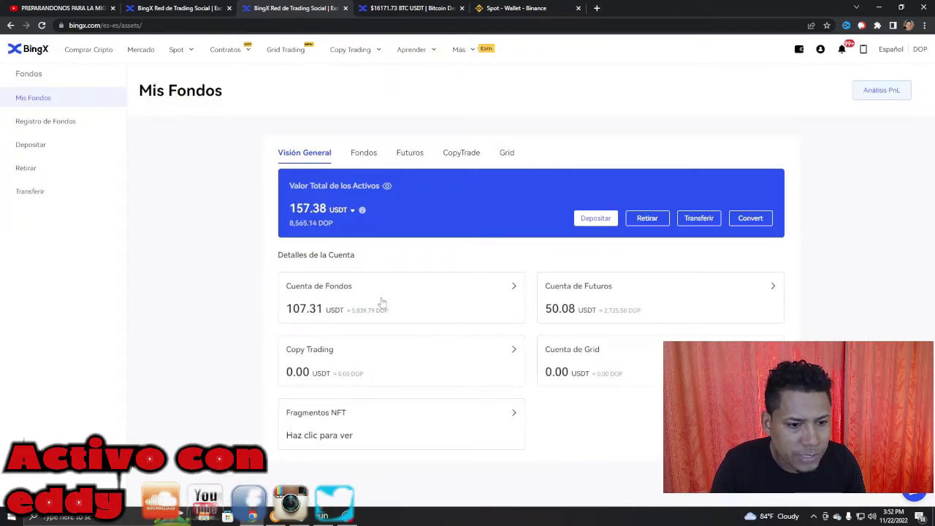
Open the TRC20 USDT withdrawal form showing 107.31 available, then switch to the Binance spot wallet.
click(653, 217)
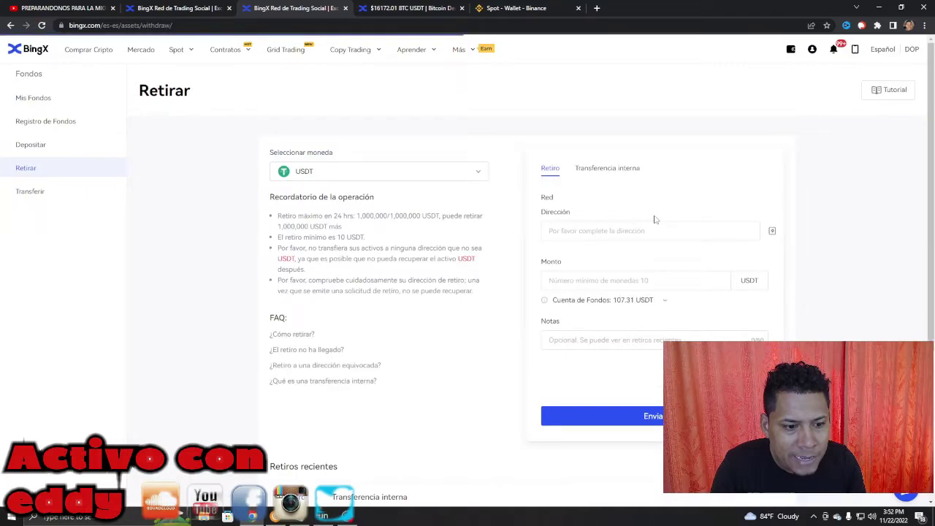
scroll(642, 219, down, 2)
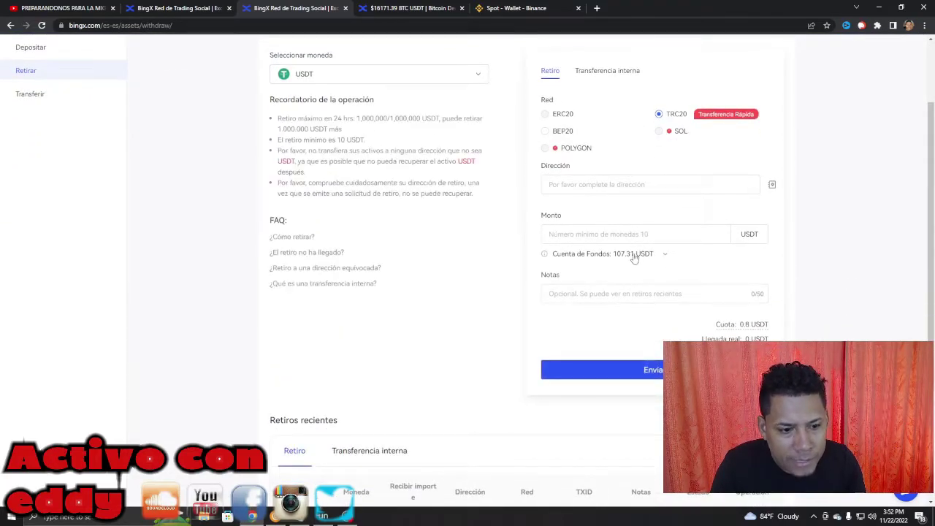
scroll(628, 252, up, 1)
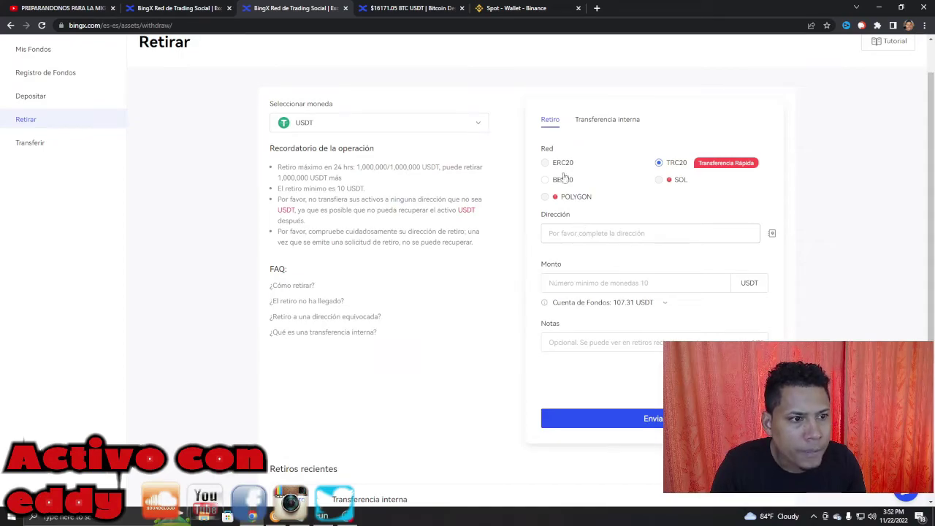
click(513, 8)
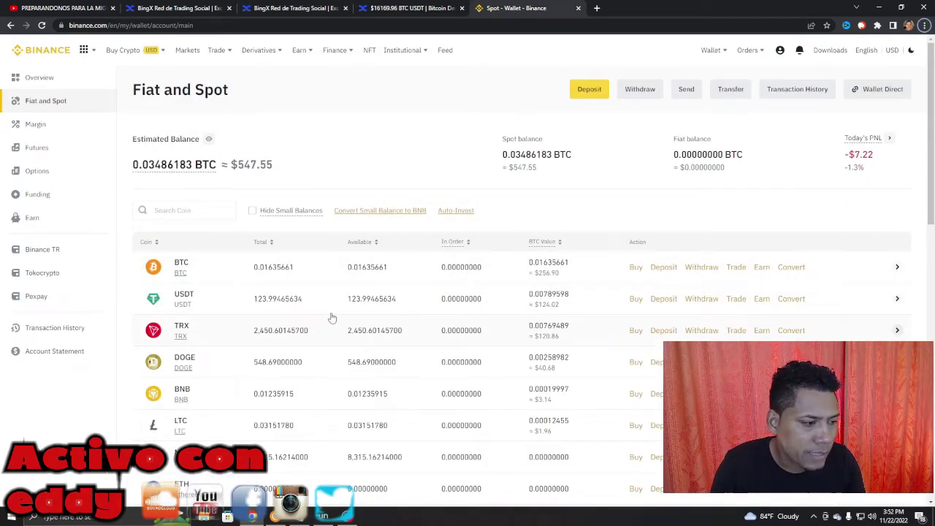
Copy Binance's USDT Tron (TRC20) deposit address and return to the BingX withdrawal page.
click(666, 300)
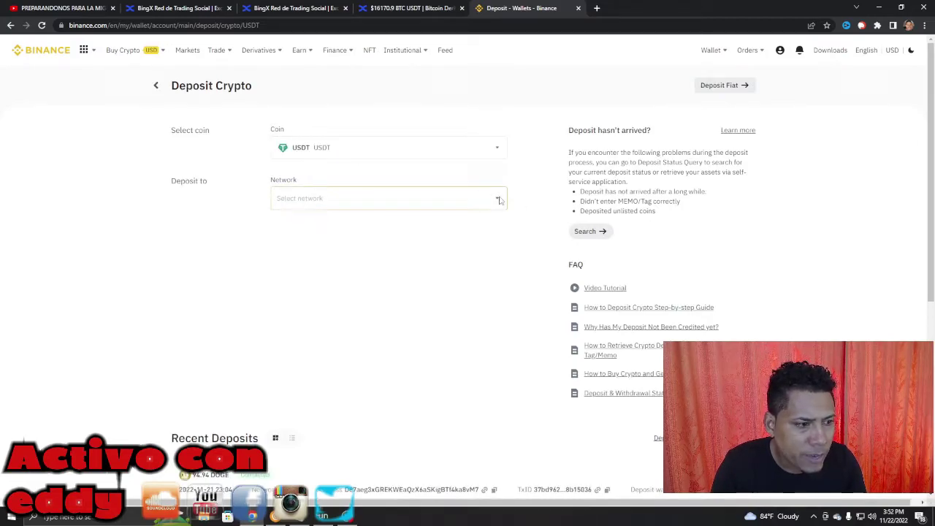
click(497, 200)
scroll(387, 267, down, 5)
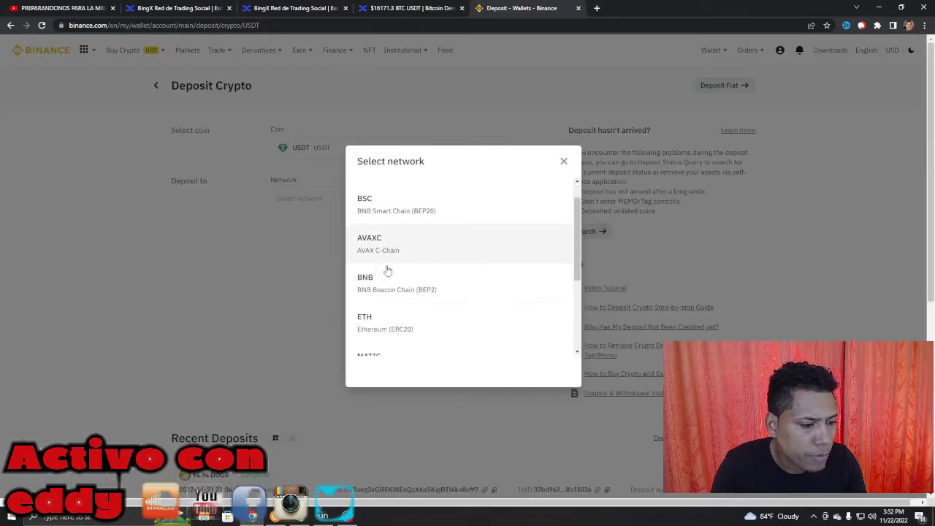
scroll(376, 336, down, 2)
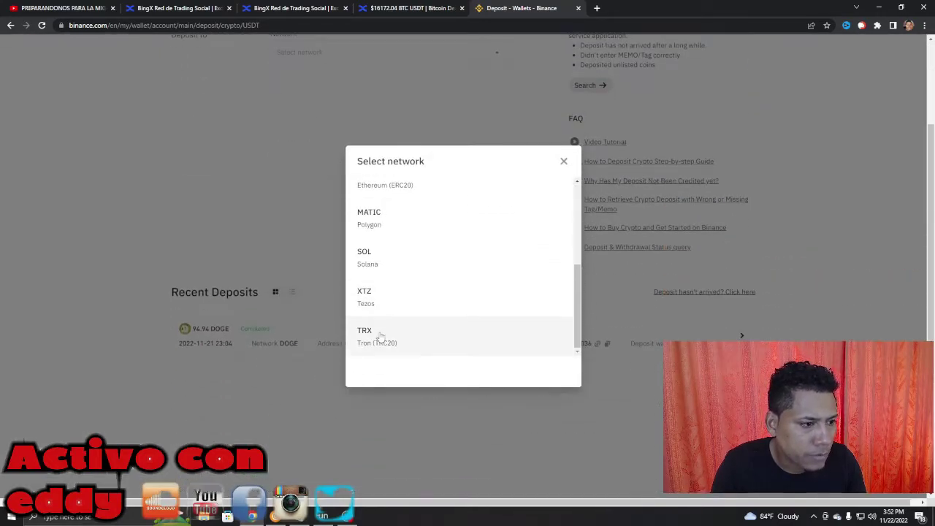
click(379, 337)
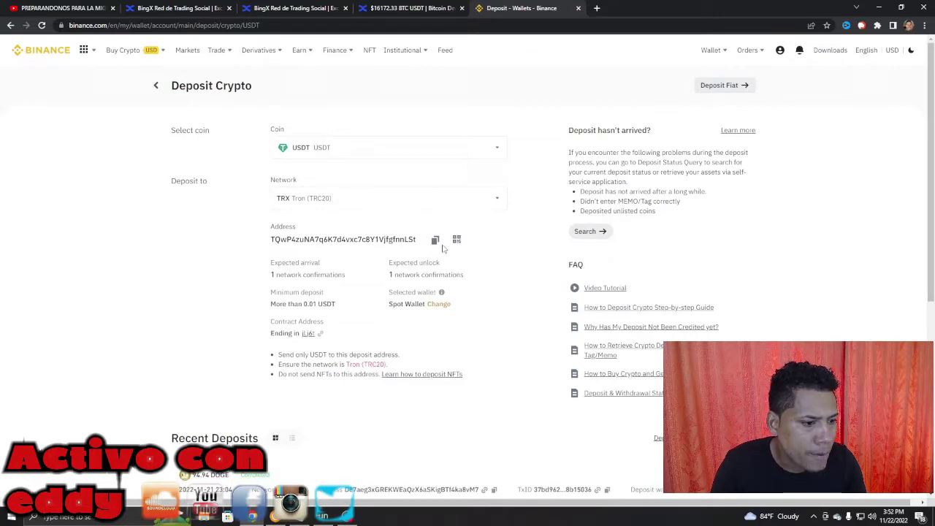
click(435, 239)
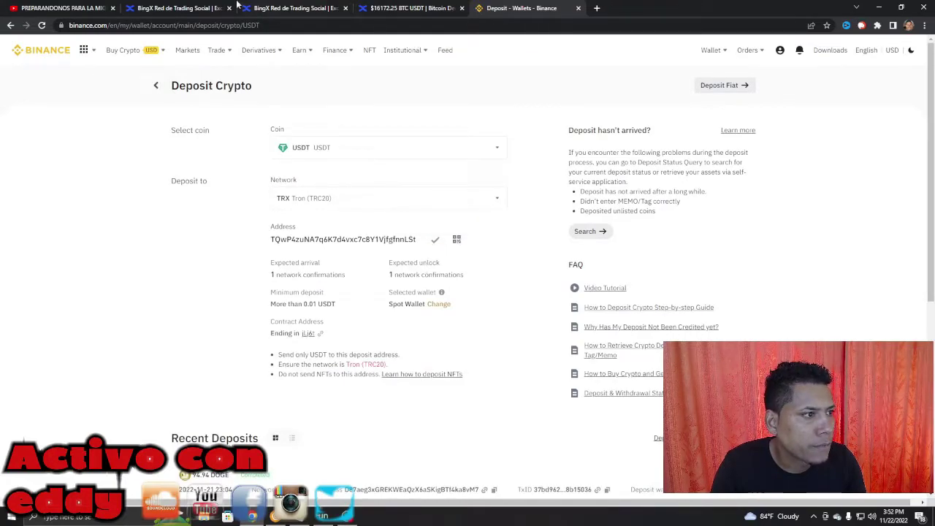
click(191, 11)
click(284, 8)
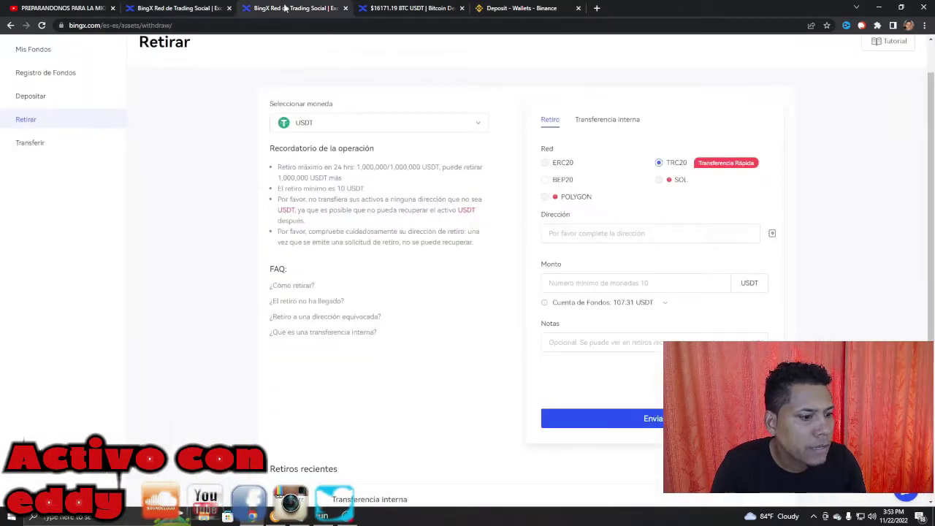
Paste the Binance TRC20 address, enter 107.31 USDT with a short note, and submit.
right_click(563, 234)
click(593, 311)
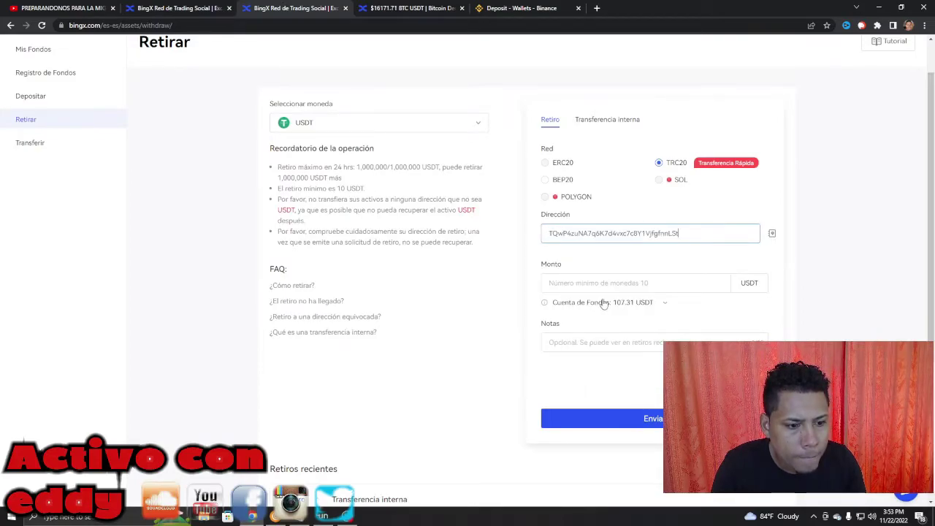
click(647, 283)
text(1)
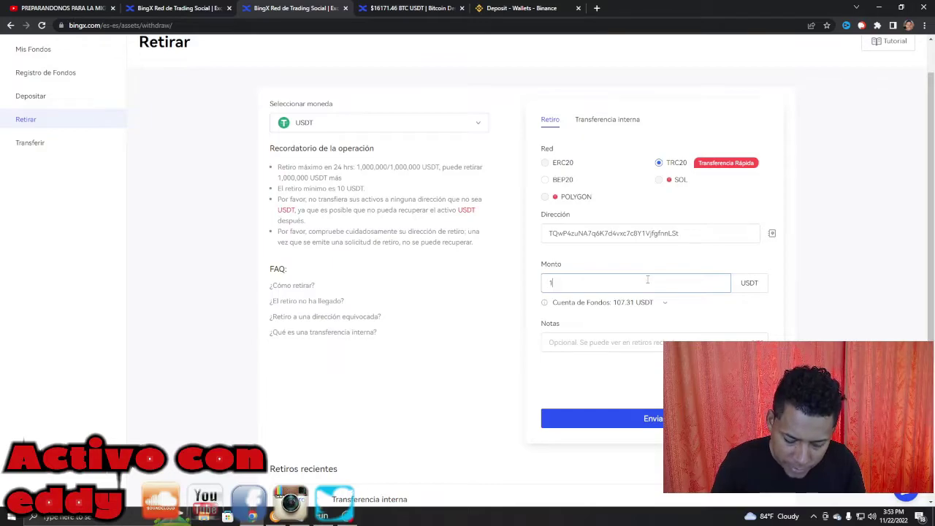
text(07.31)
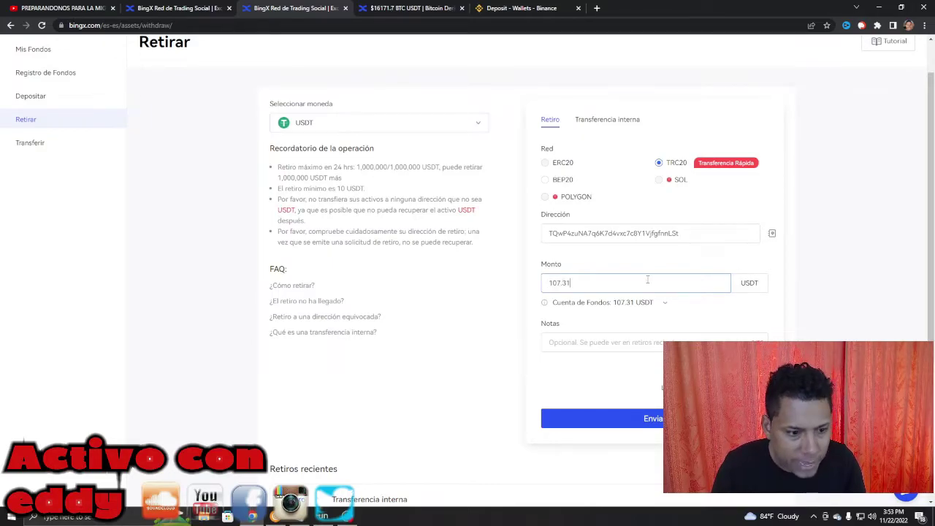
click(639, 342)
text(tenkiu)
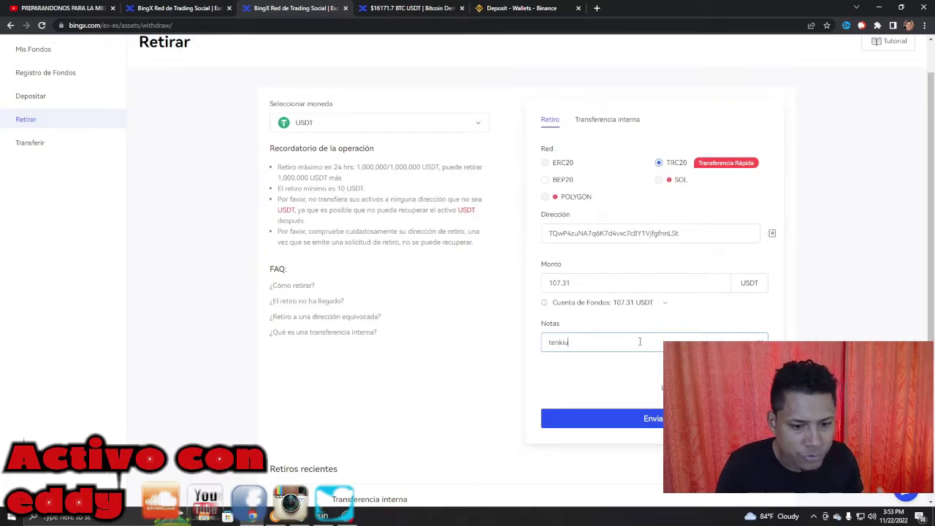
click(659, 418)
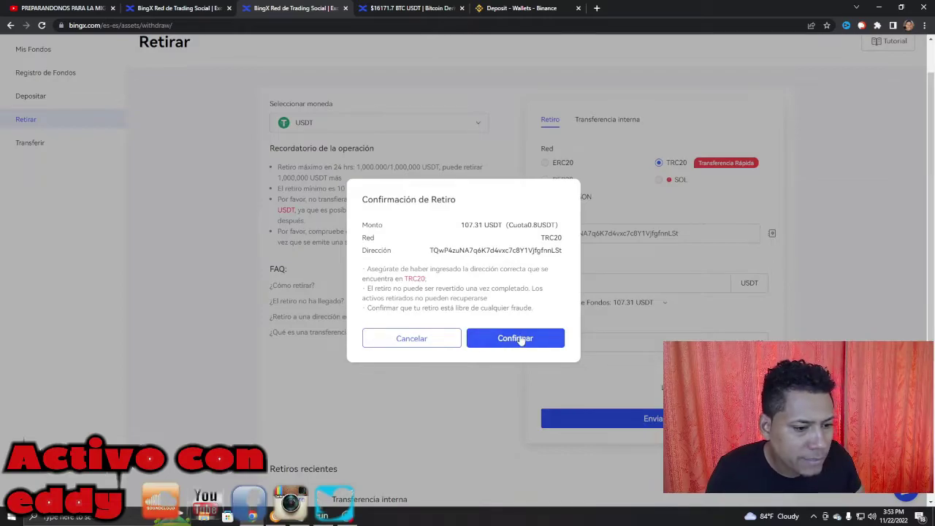
Confirm the withdrawal details and request the email verification code by solving the slider puzzle.
click(518, 339)
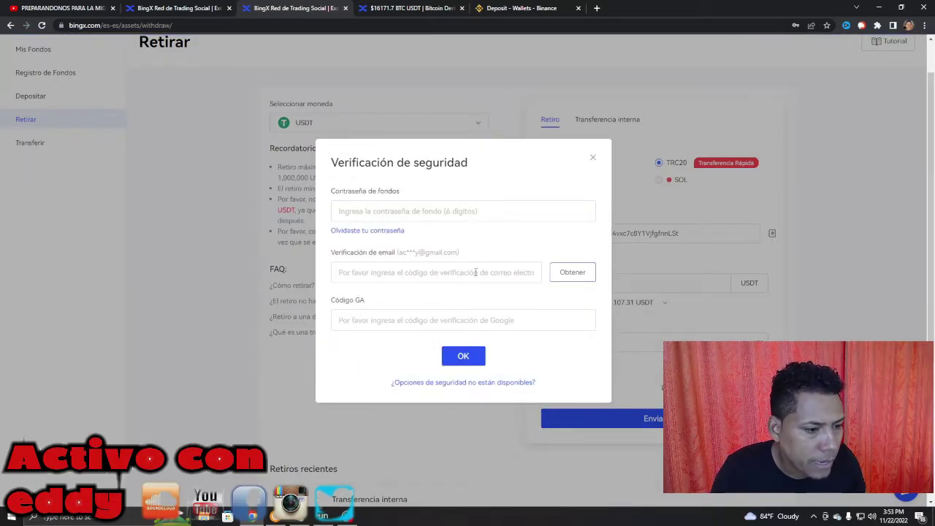
click(574, 275)
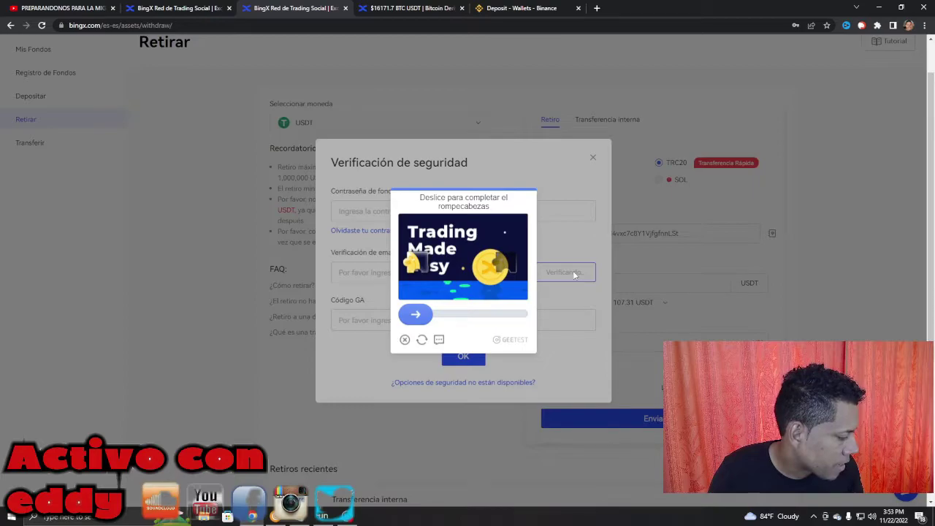
drag(415, 314, 503, 311)
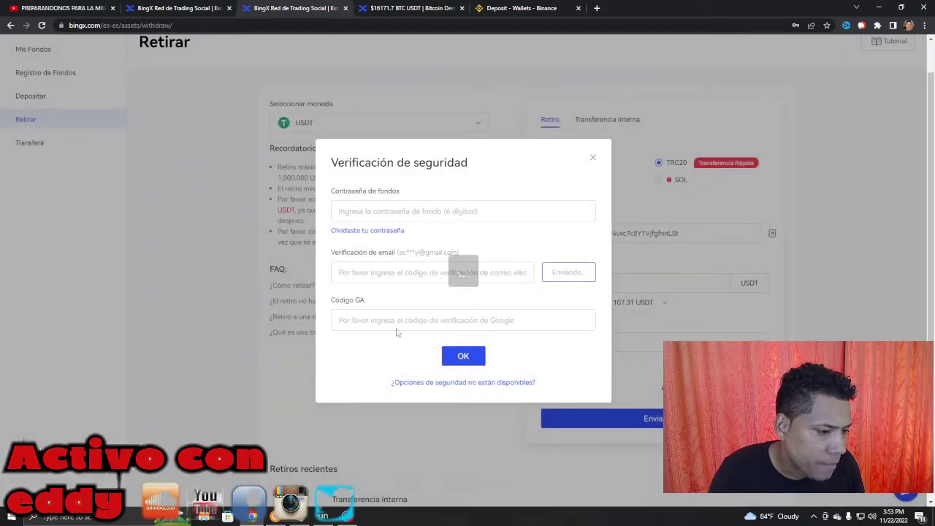
Fill in the emailed code and authenticator code, fixing a mistyped digit, and submit.
click(393, 211)
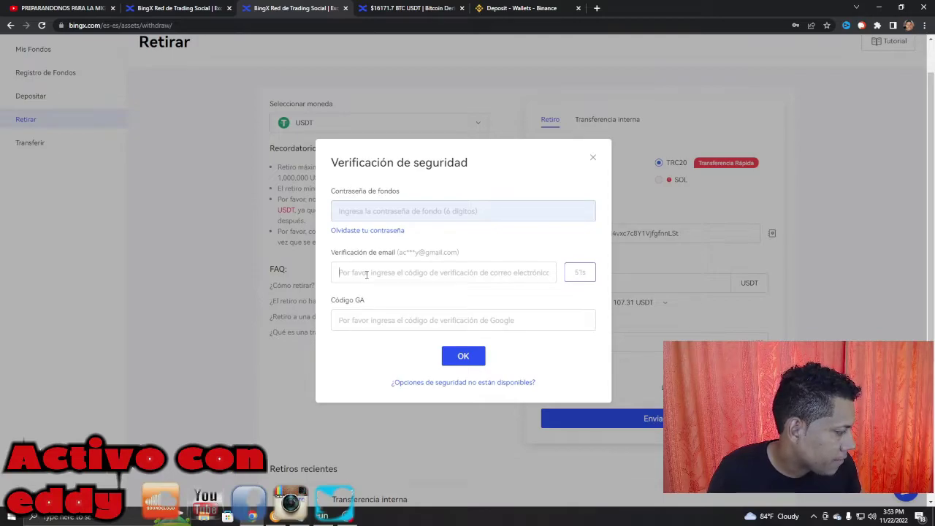
click(367, 274)
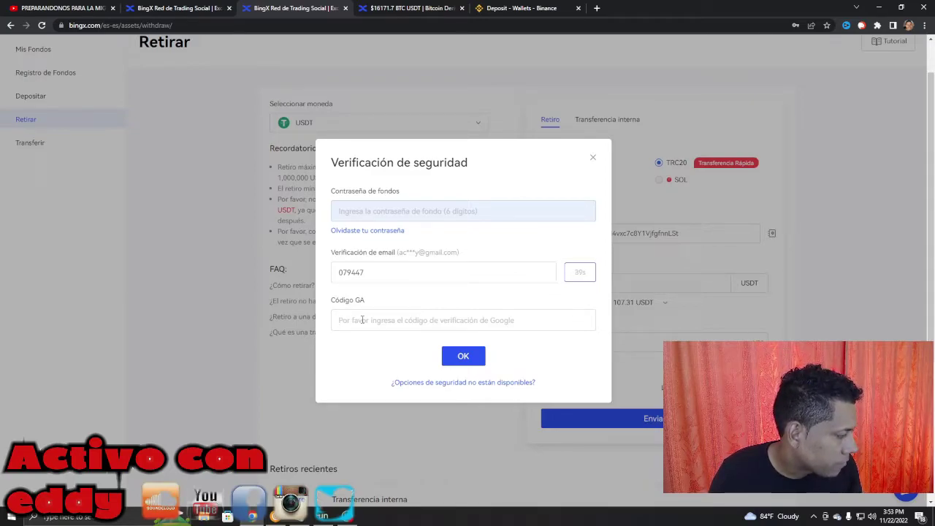
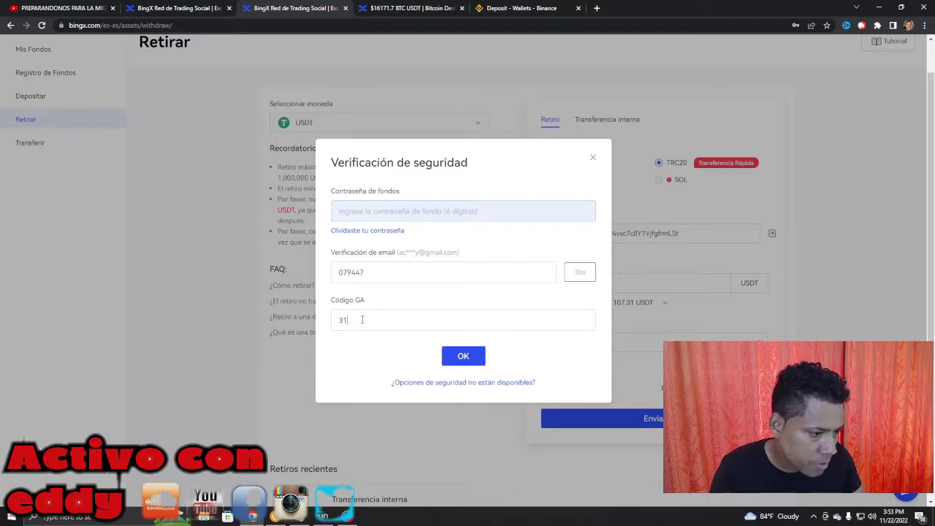
key(BackSpace)
key(BackSpace)
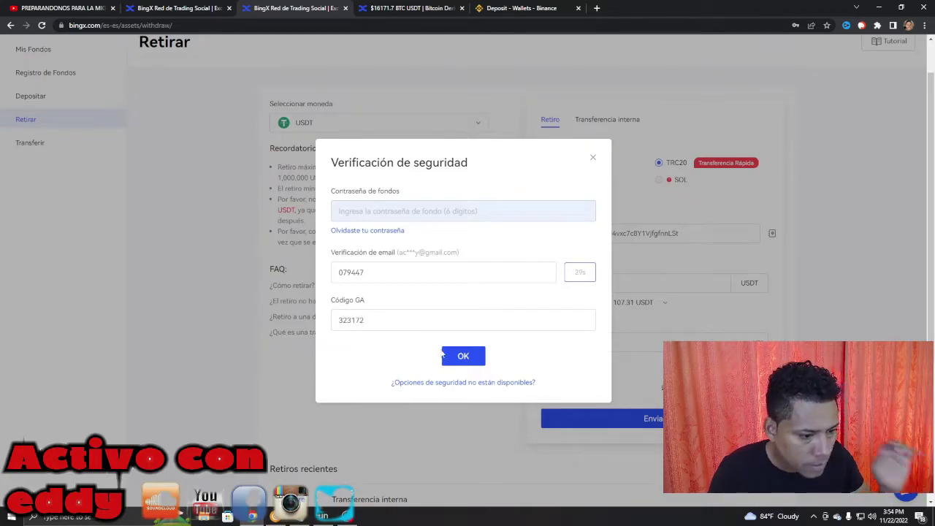
click(476, 355)
Enter the missing fund password and resubmit the security verification.
click(418, 209)
click(376, 204)
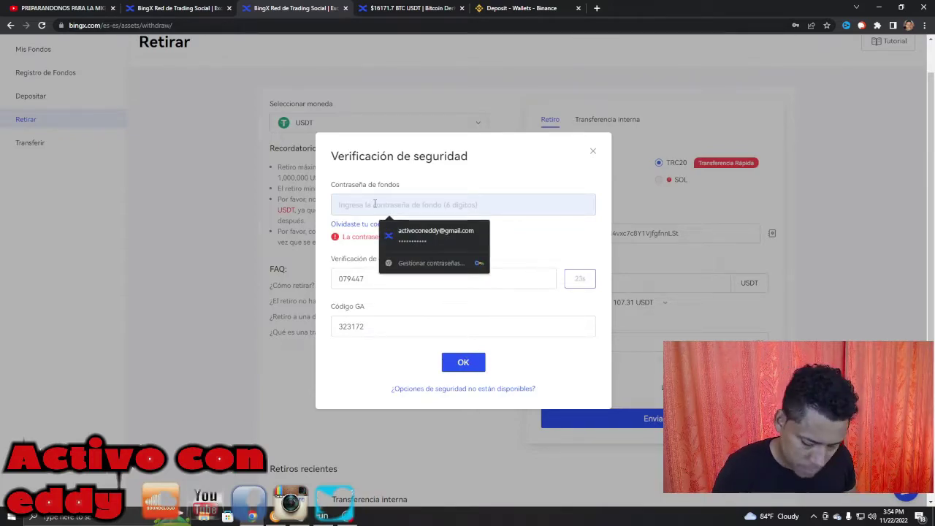
text(******)
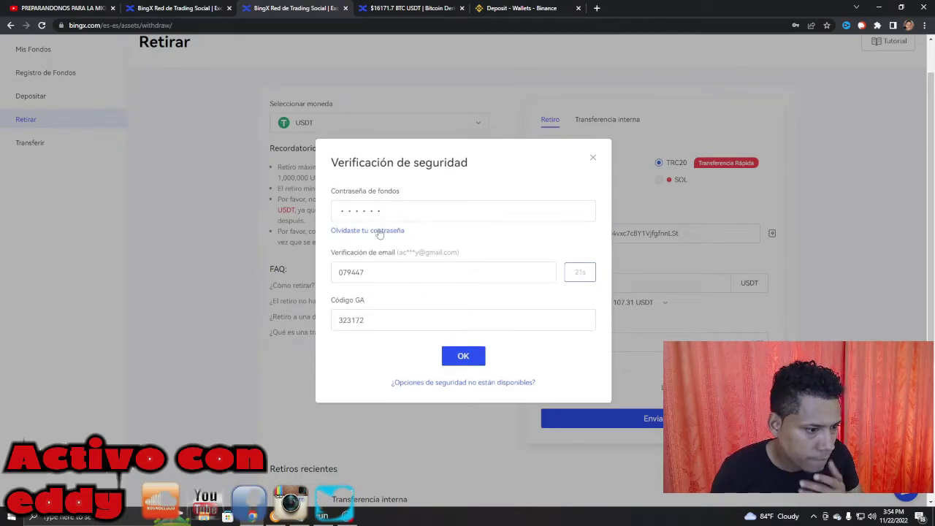
click(466, 364)
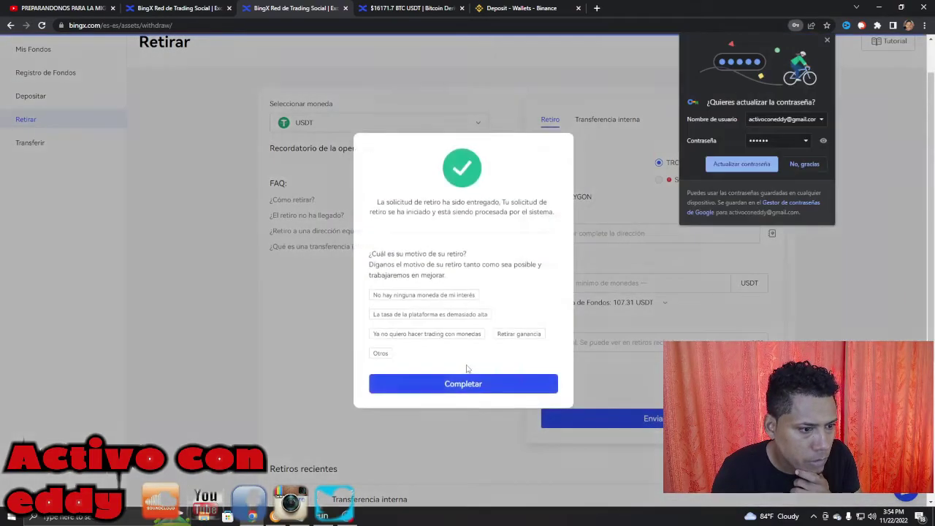
Give 'Retirar ganancia' as the withdrawal reason, complete it, and decline Chrome's password prompt.
click(516, 335)
click(453, 383)
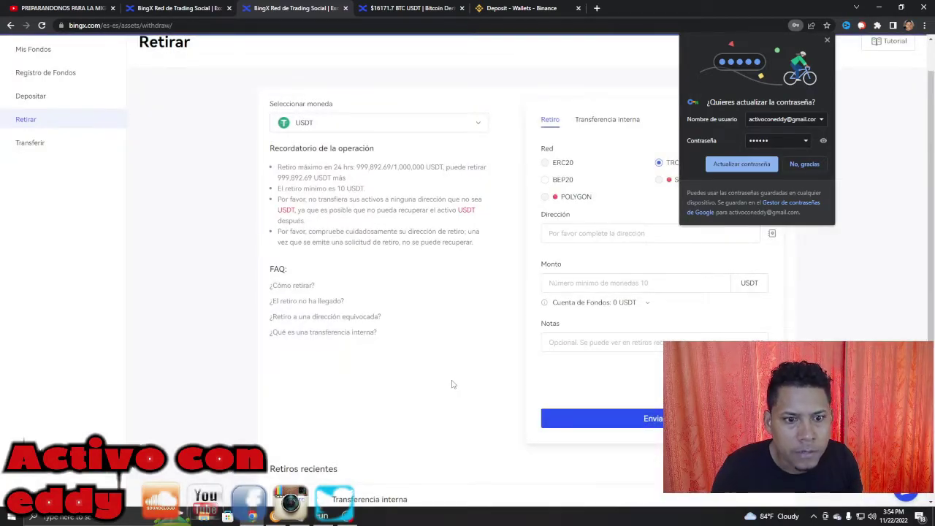
click(802, 166)
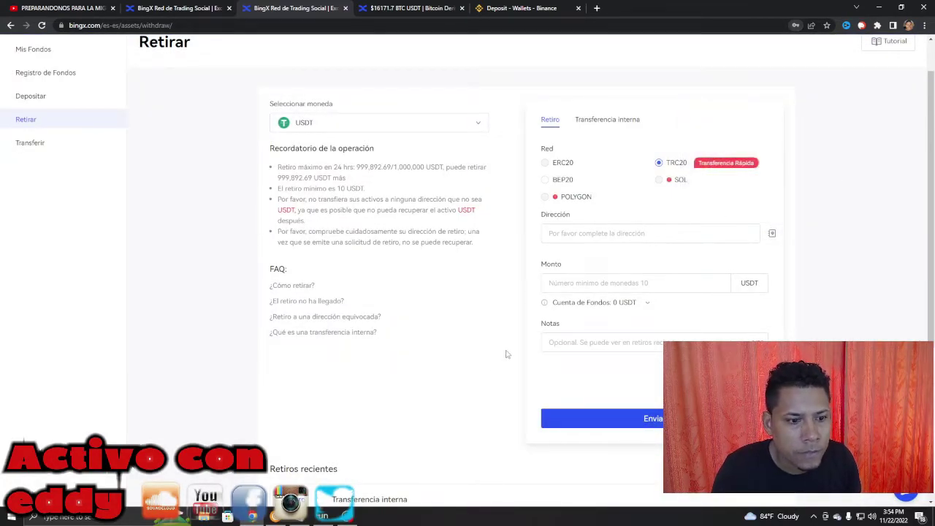
Open Mis Fondos from the header assets menu, showing 107.31 USDT funding and 50.16 futures.
scroll(603, 255, up, 1)
scroll(601, 289, down, 2)
scroll(600, 293, up, 2)
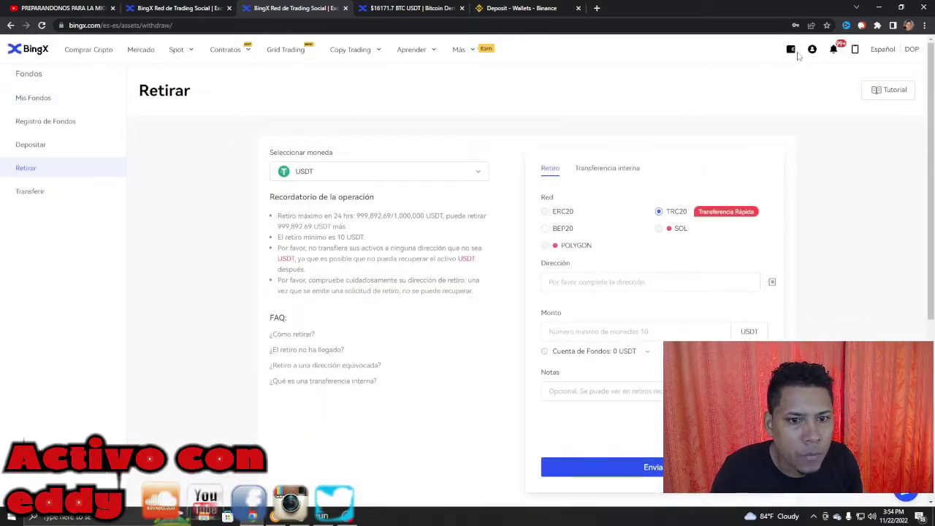
mouse_move(793, 51)
click(778, 81)
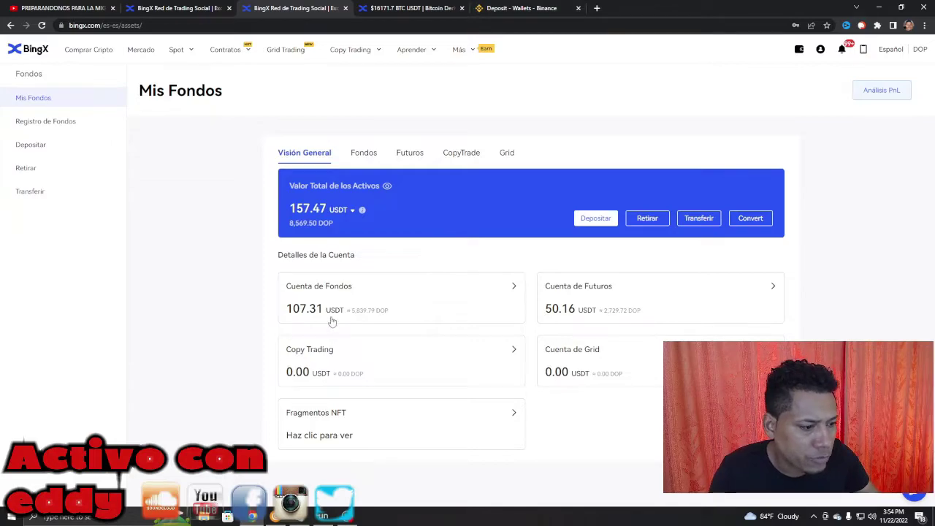
click(521, 8)
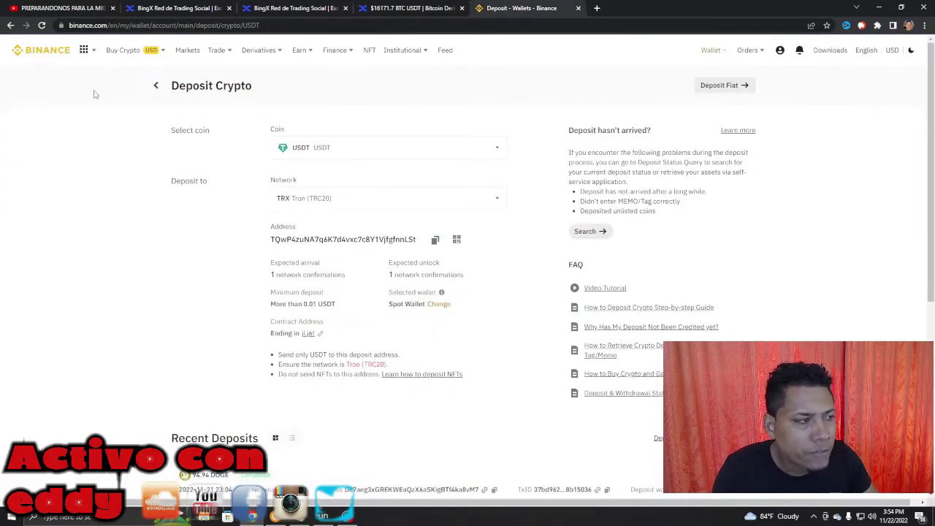
click(41, 26)
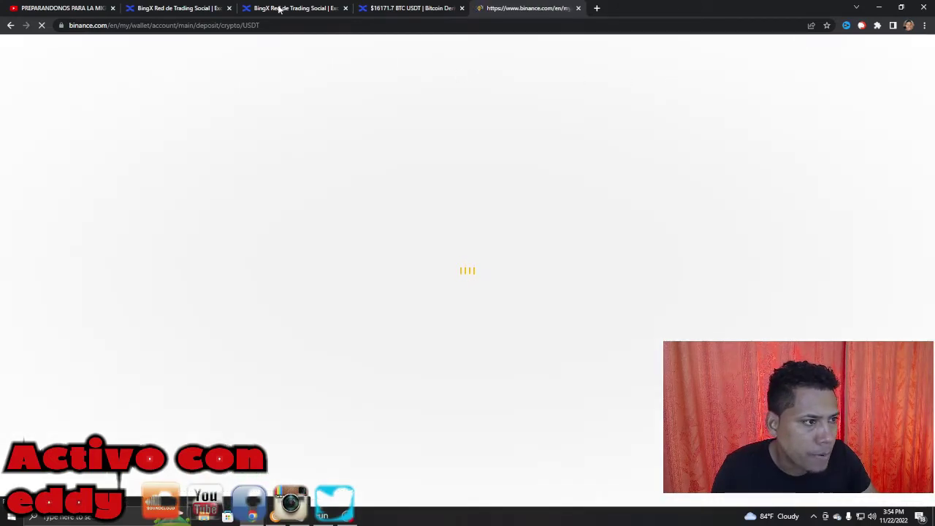
click(298, 7)
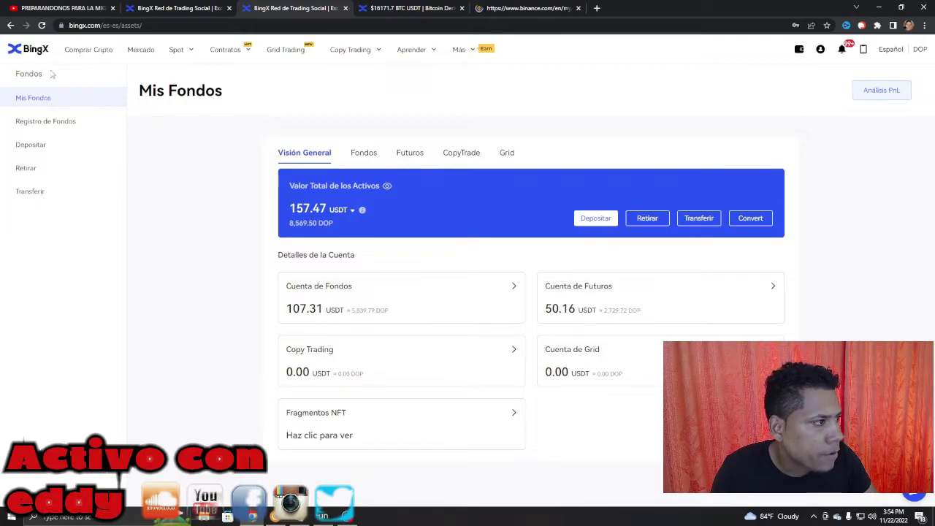
click(42, 26)
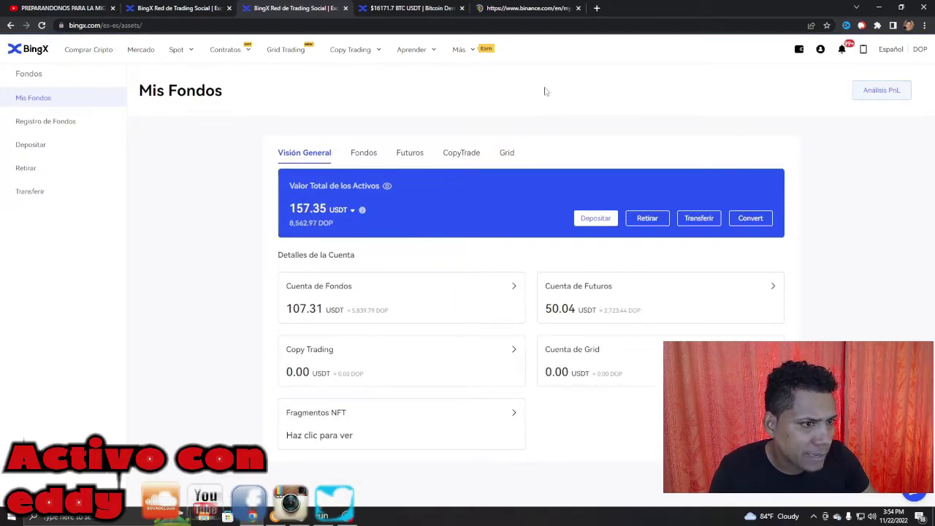
click(530, 8)
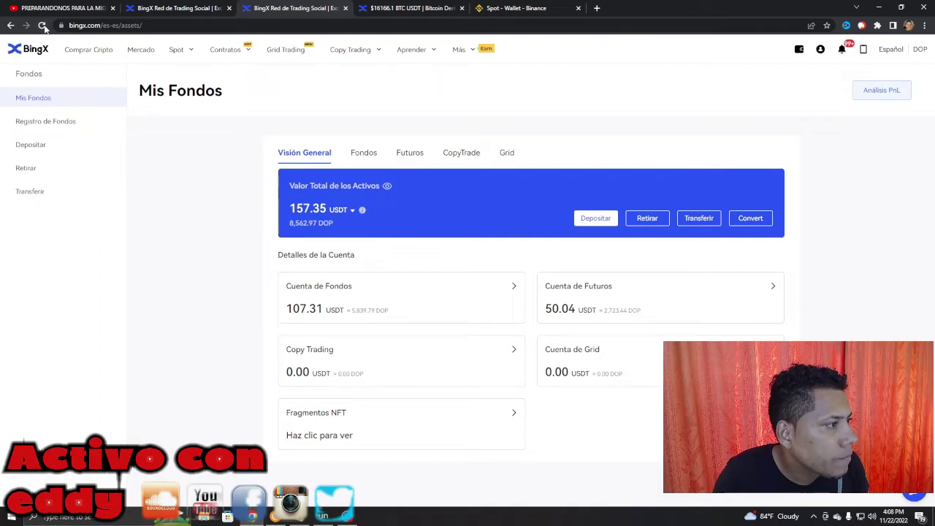
Reload BingX Mis Fondos to show funding at 0.00 USDT, then go to the Binance spot wallet.
click(42, 25)
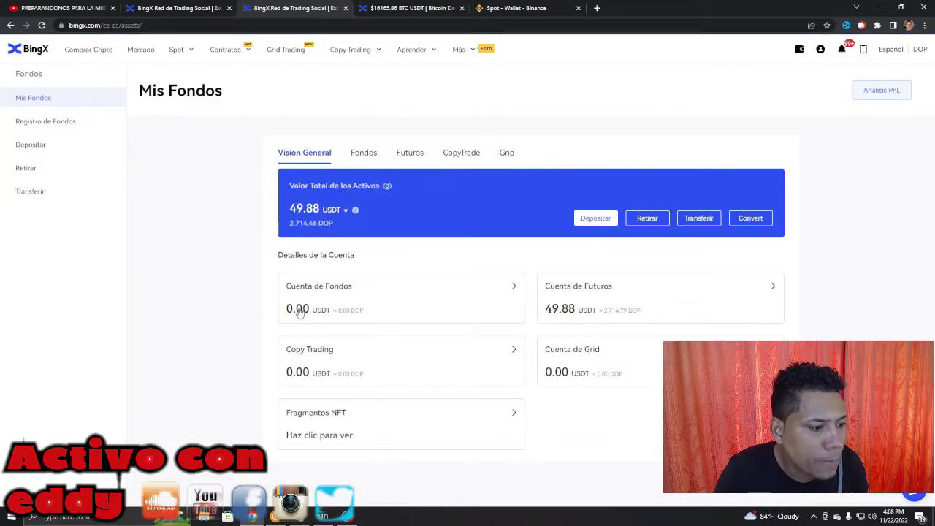
click(520, 8)
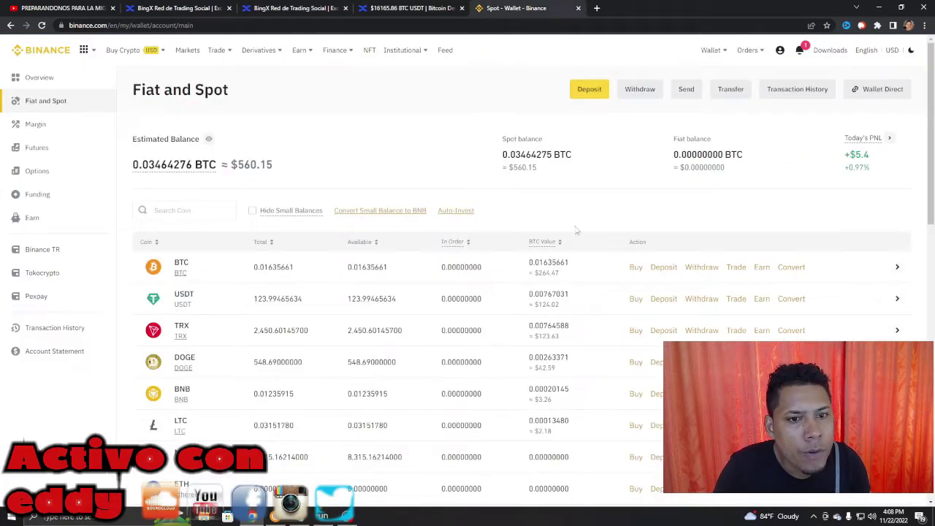
Reload the Binance spot wallet and check that USDT now reads 230.50465634.
mouse_move(804, 49)
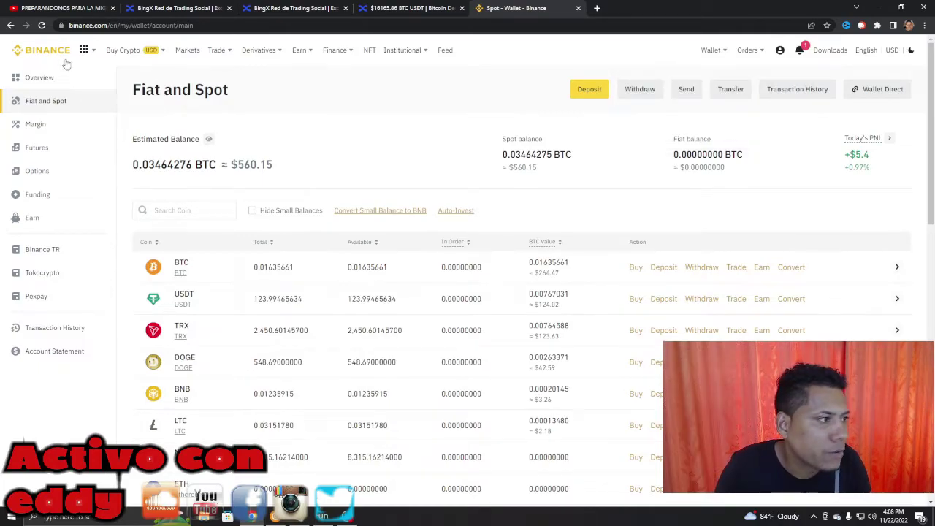
click(42, 25)
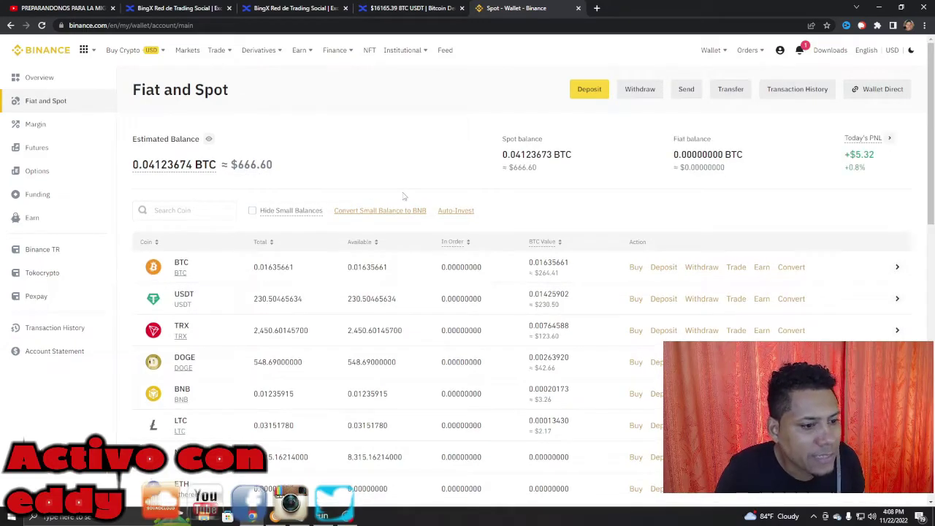
scroll(701, 90, down, 1)
scroll(787, 72, up, 1)
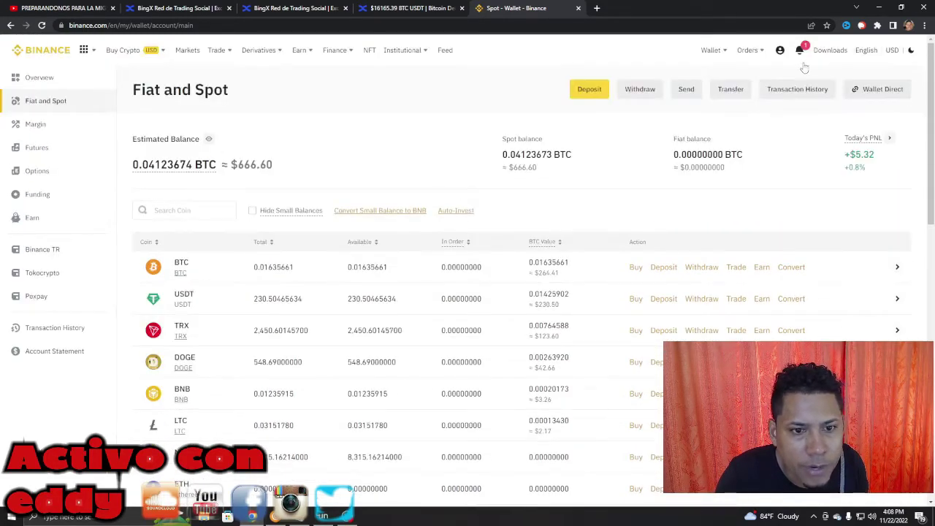